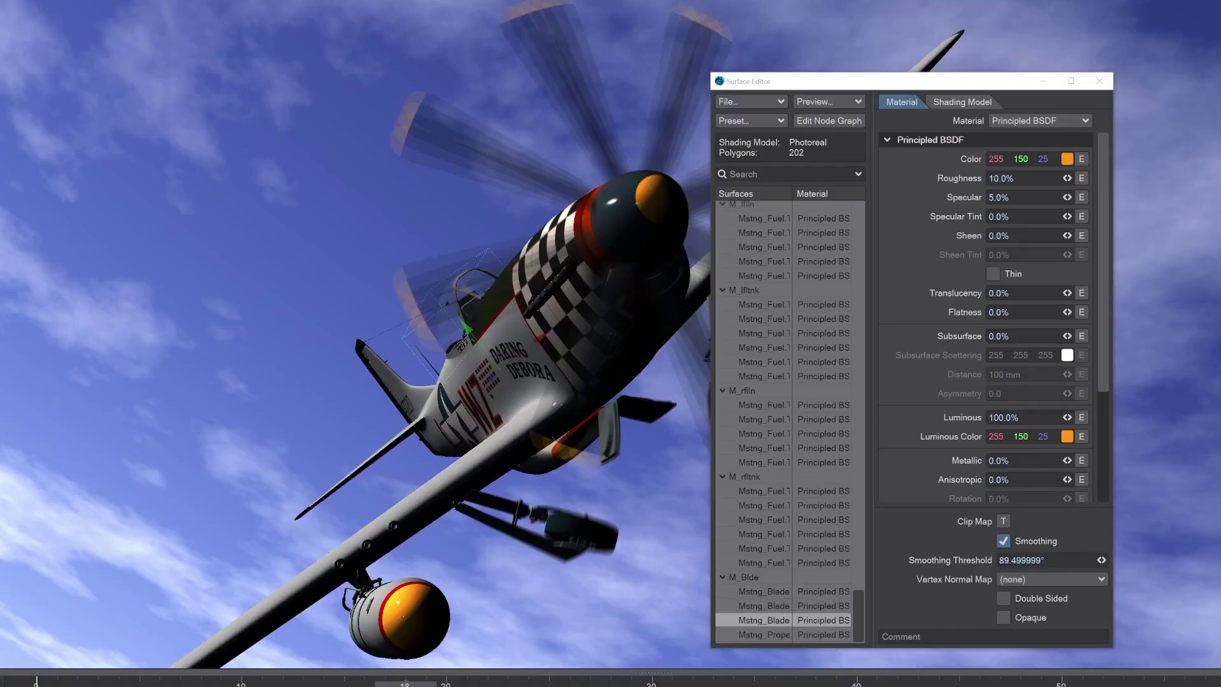
# - Drag the blade surface's Color values from orange down to a dark brown, 151 82 49
pyautogui.click(887, 230)
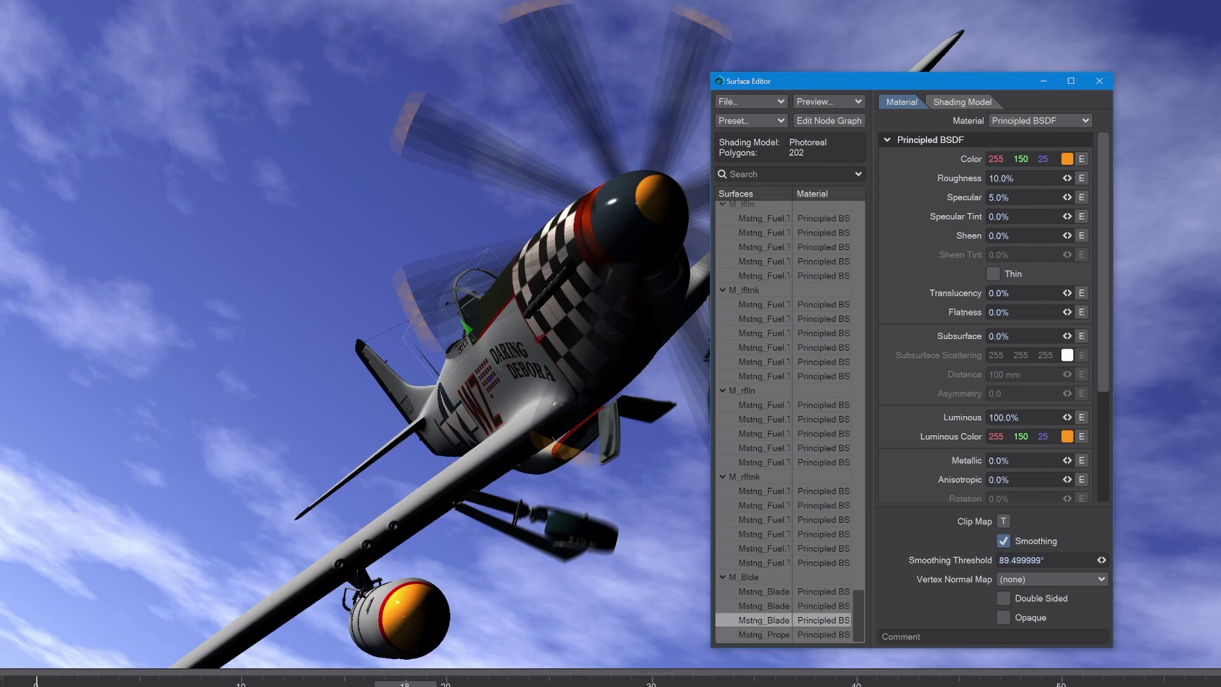
pyautogui.moveTo(1067, 158); pyautogui.dragTo(985, 158, button='right')
pyautogui.moveTo(1067, 158); pyautogui.dragTo(1145, 158, button='right')
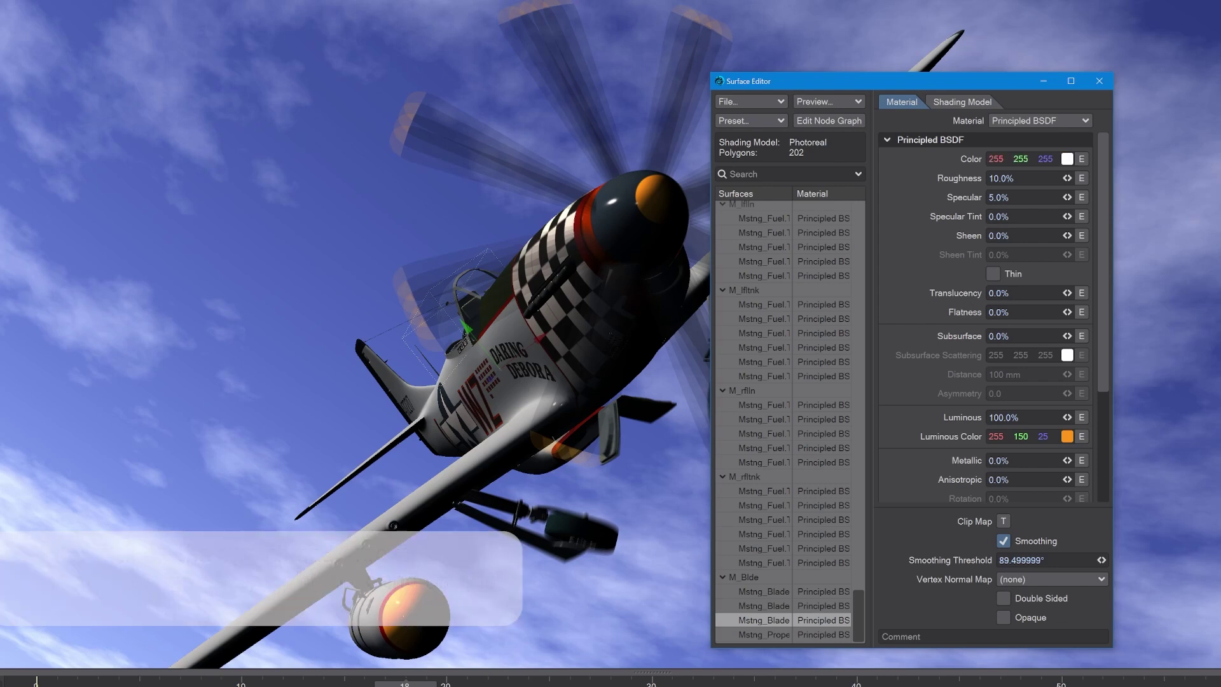
pyautogui.moveTo(1068, 159); pyautogui.dragTo(1021, 158, button='right')
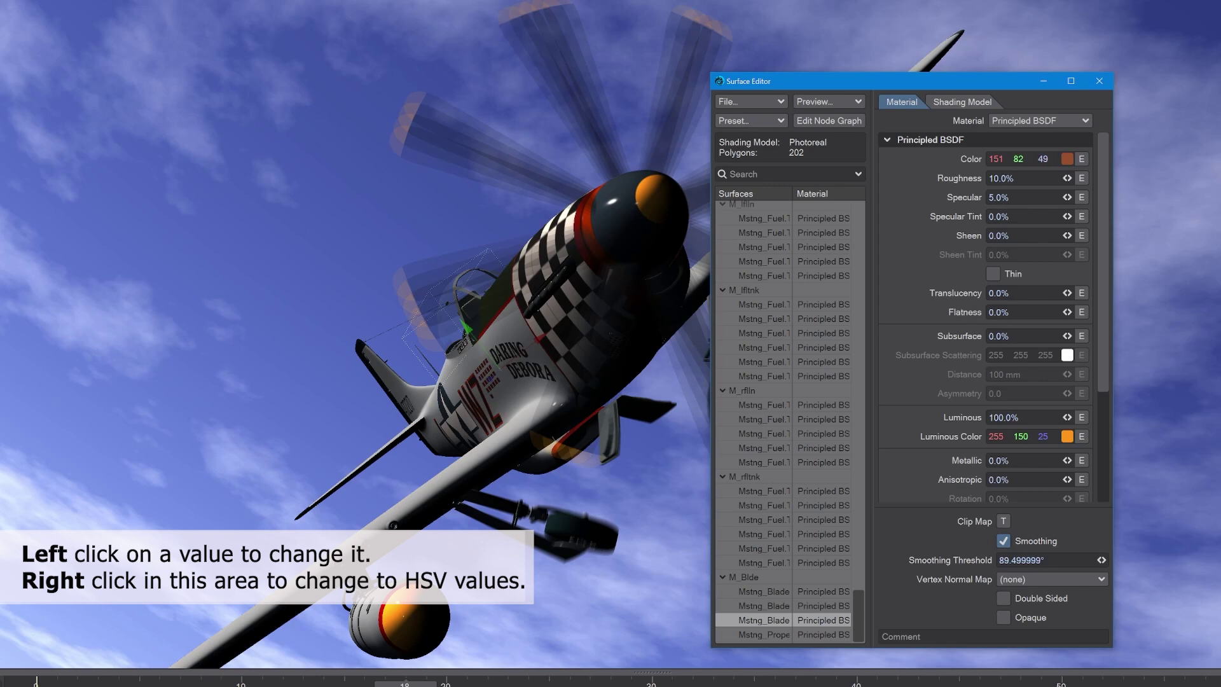
# - Show the surface Color as HSV and adjust hue and saturation to yellow 47° 229 255
pyautogui.moveTo(1041, 158); pyautogui.dragTo(978, 158)
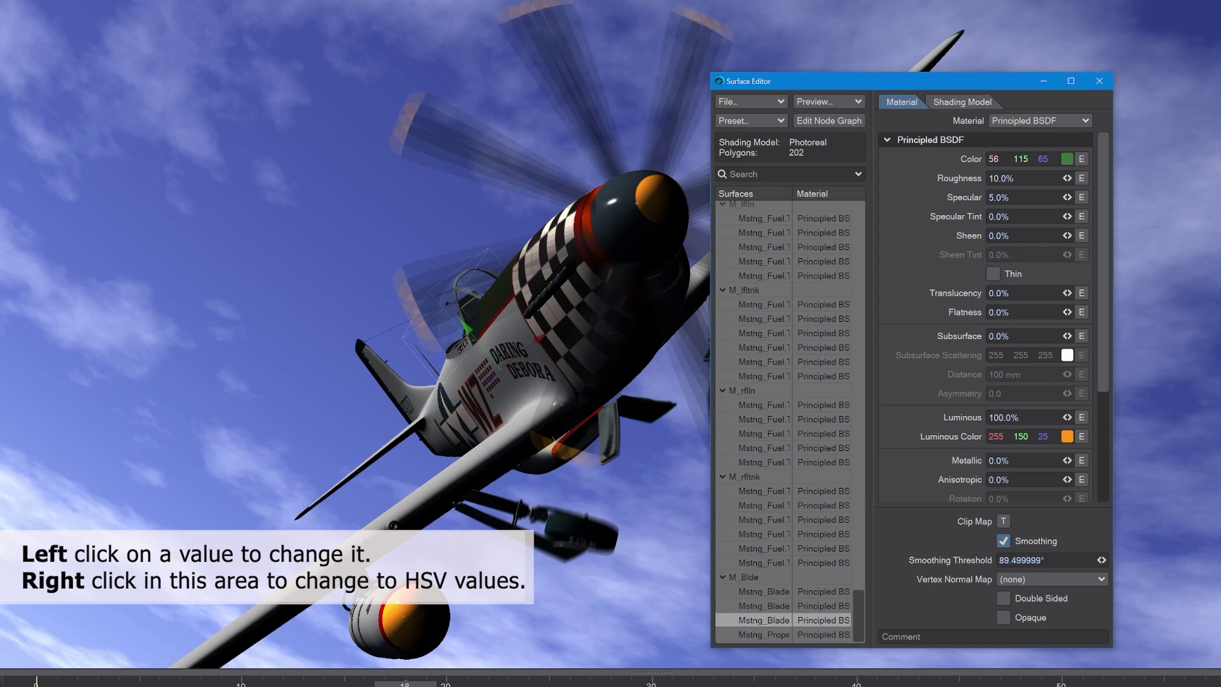
pyautogui.rightClick(1009, 158)
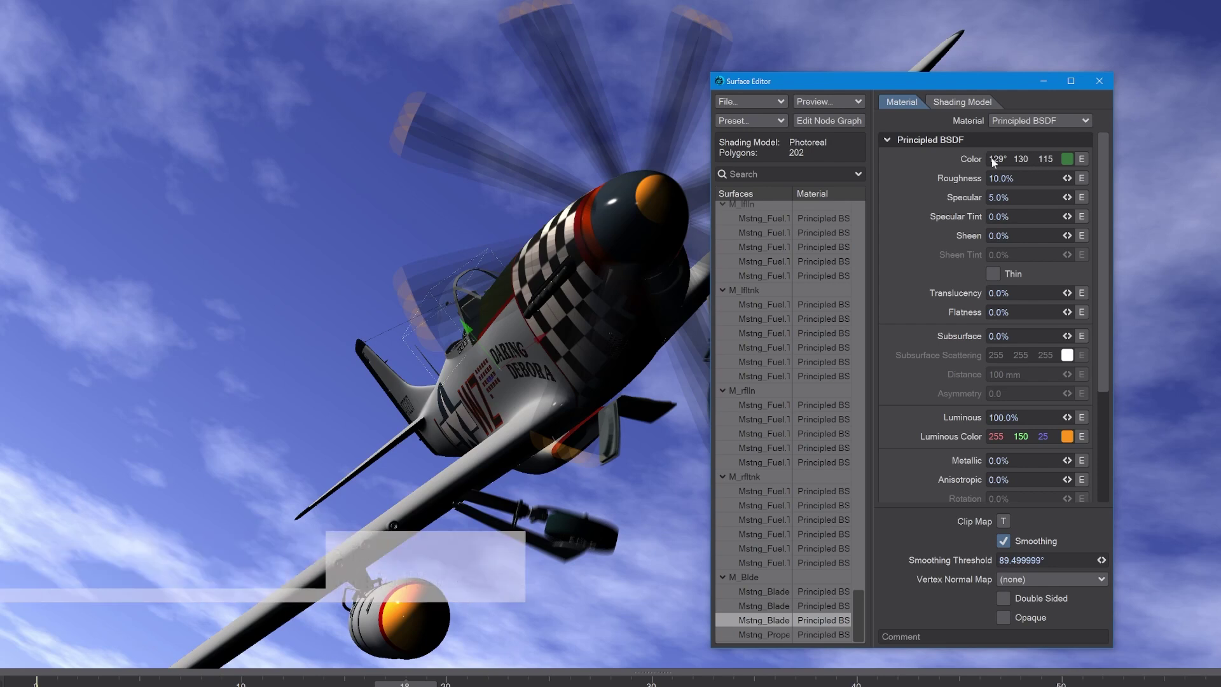
pyautogui.moveTo(996, 159); pyautogui.dragTo(945, 160)
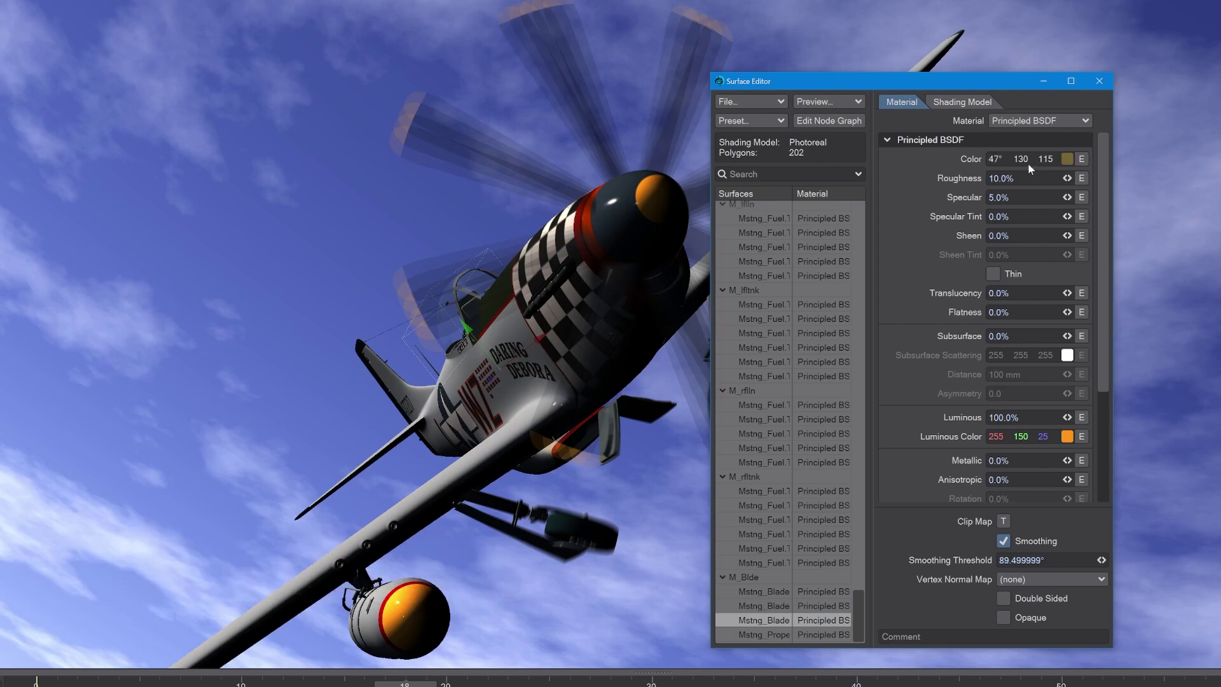
pyautogui.moveTo(1021, 159); pyautogui.dragTo(1075, 159)
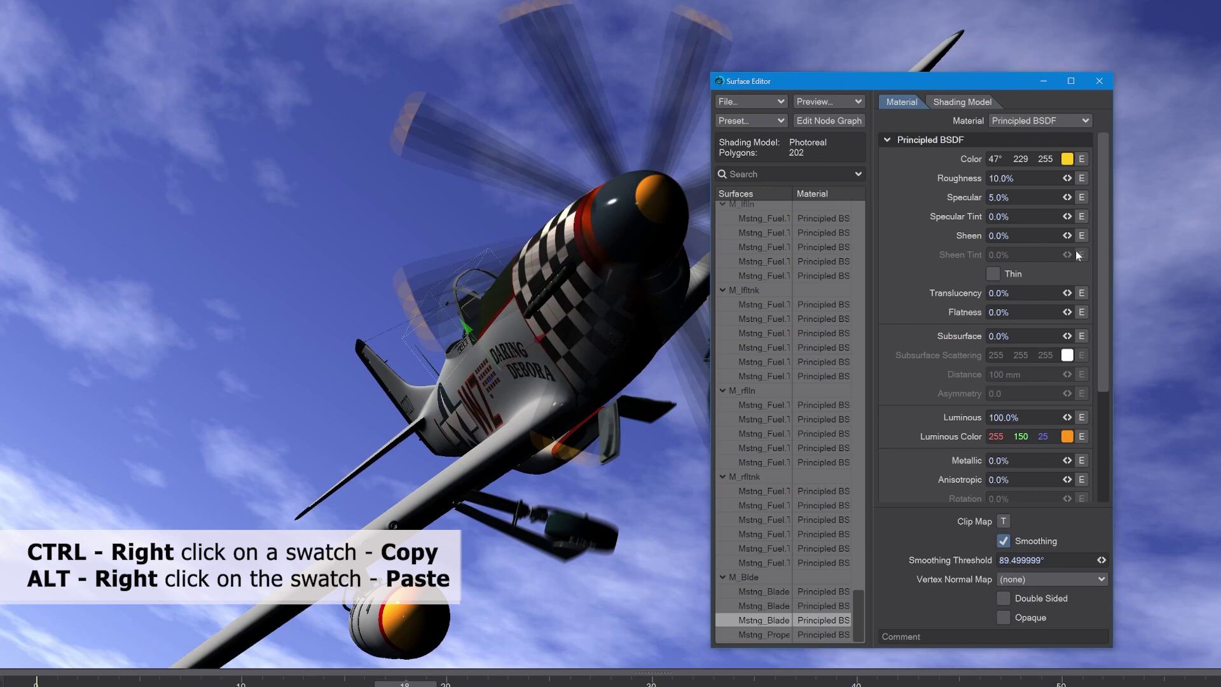
# - Paste the Luminous Color into the surface Color, reading orange 255 150 25 in RGB
pyautogui.keyDown('alt'); pyautogui.rightClick(1069, 163); pyautogui.keyUp('alt')
pyautogui.rightClick(1021, 162)
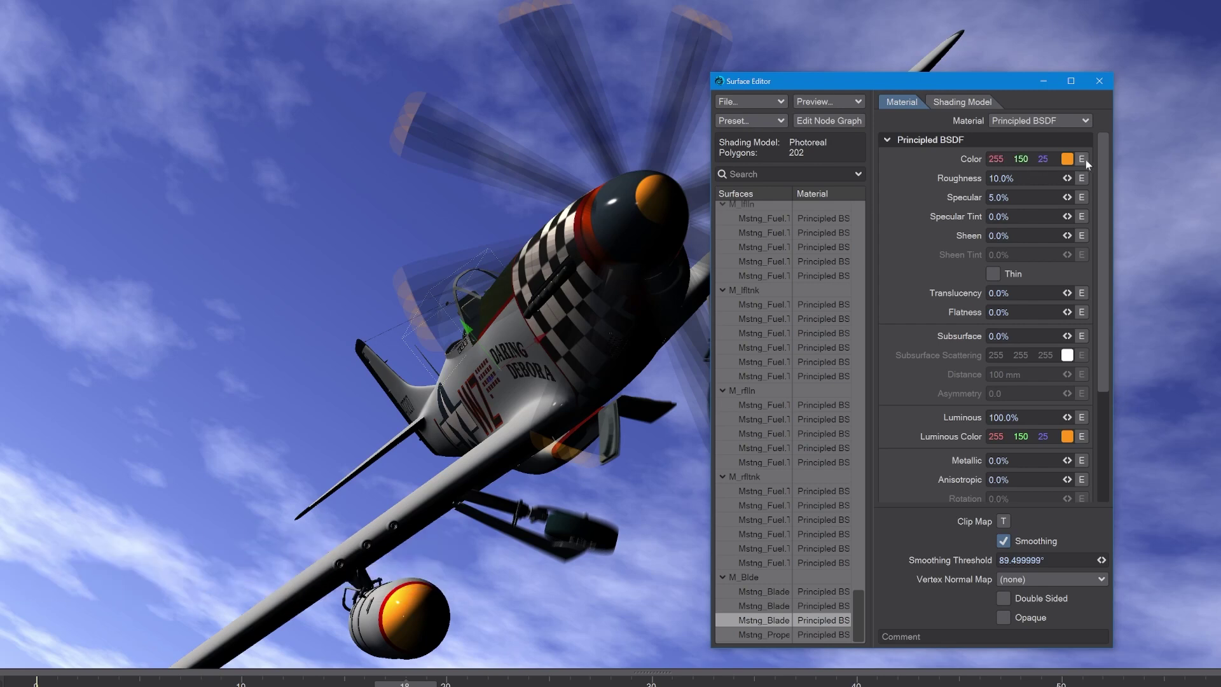
# - In the surface Color's picker, cycle square views and pick yellow-green 193 212 94 (C1D45E)
pyautogui.click(1067, 159)
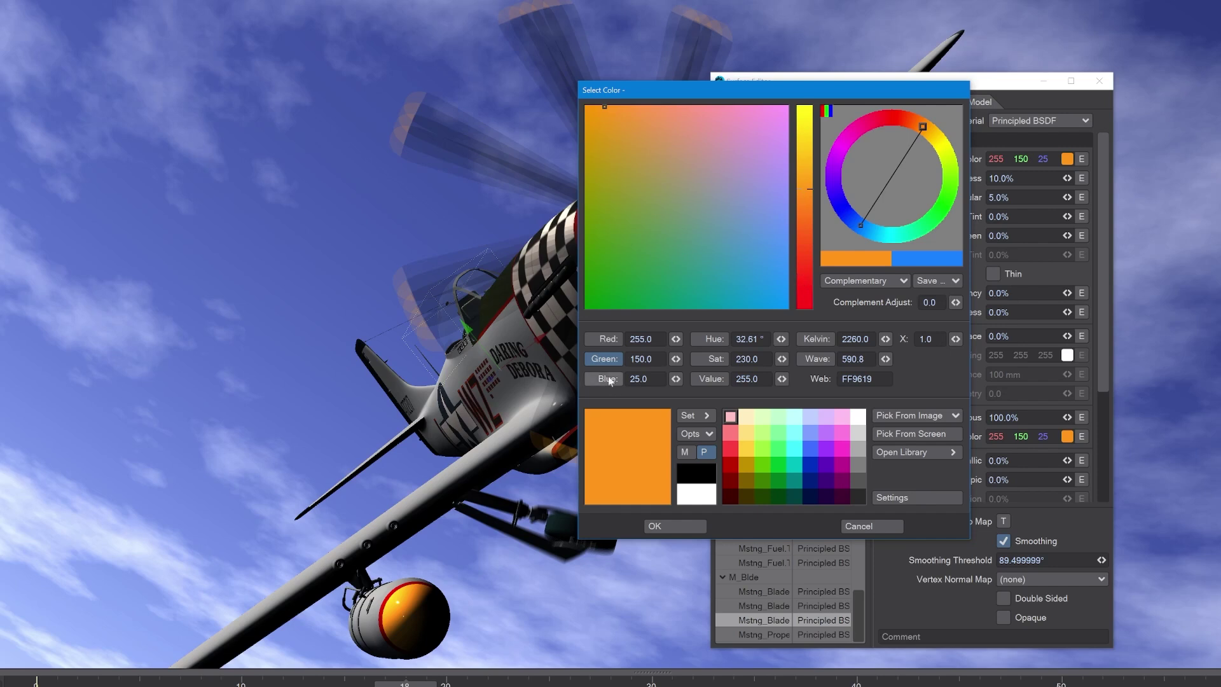
pyautogui.click(605, 339)
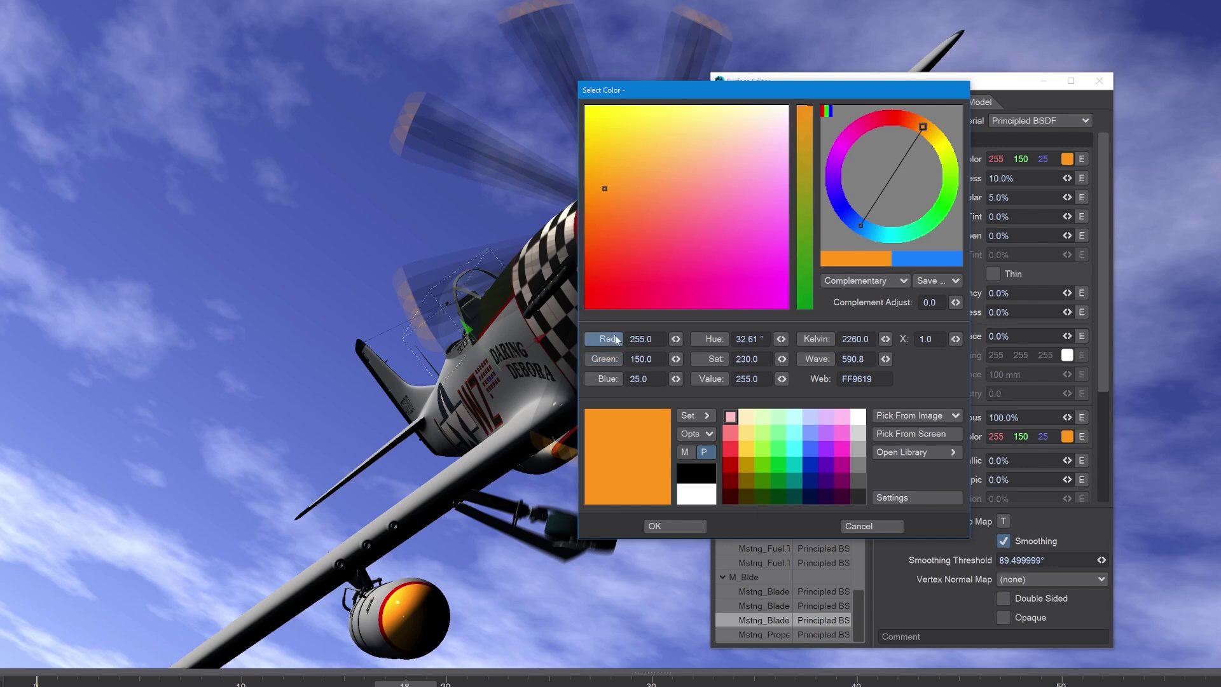
pyautogui.click(617, 380)
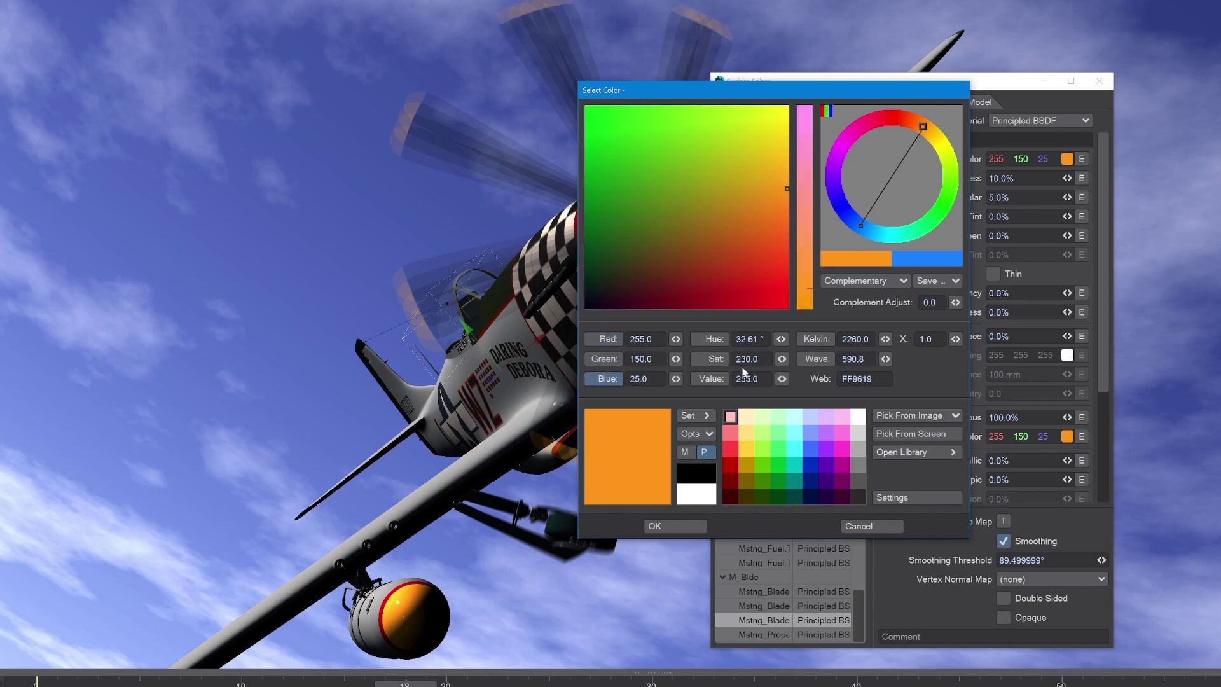
pyautogui.click(724, 339)
pyautogui.click(608, 360)
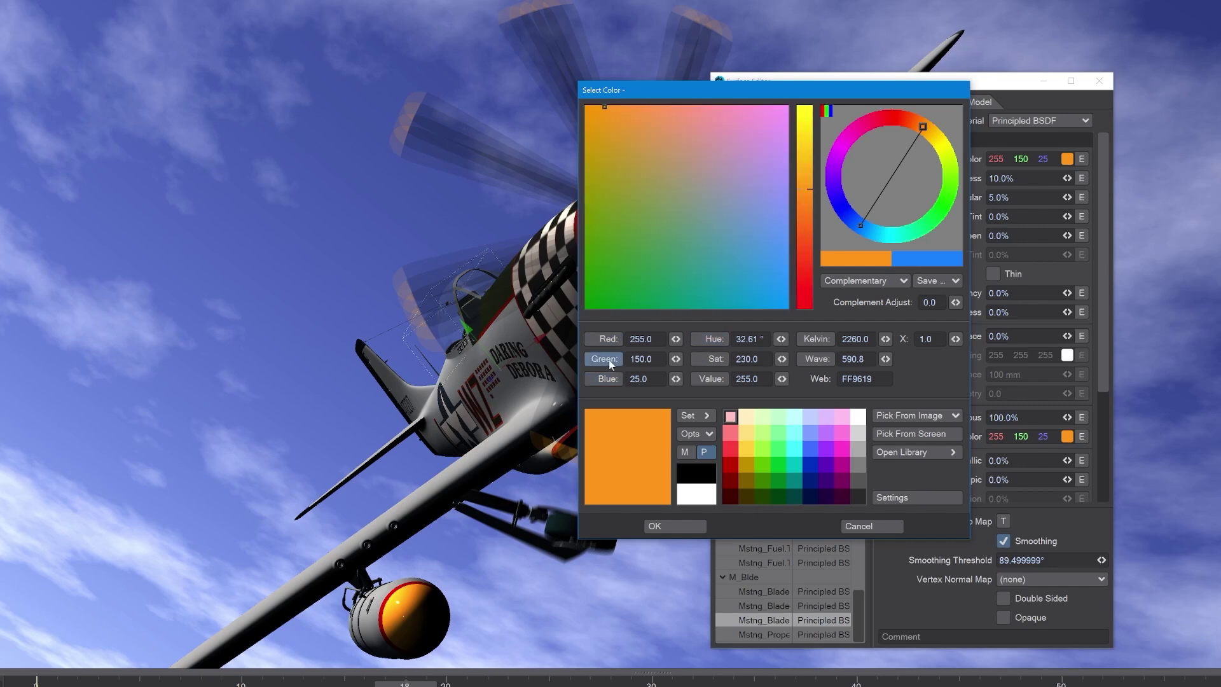
pyautogui.moveTo(636, 265)
pyautogui.mouseDown()
pyautogui.moveTo(669, 254)
pyautogui.moveTo(657, 169)
pyautogui.moveTo(700, 250)
pyautogui.moveTo(741, 177)
pyautogui.moveTo(673, 206)
pyautogui.moveTo(659, 153)
pyautogui.mouseUp()
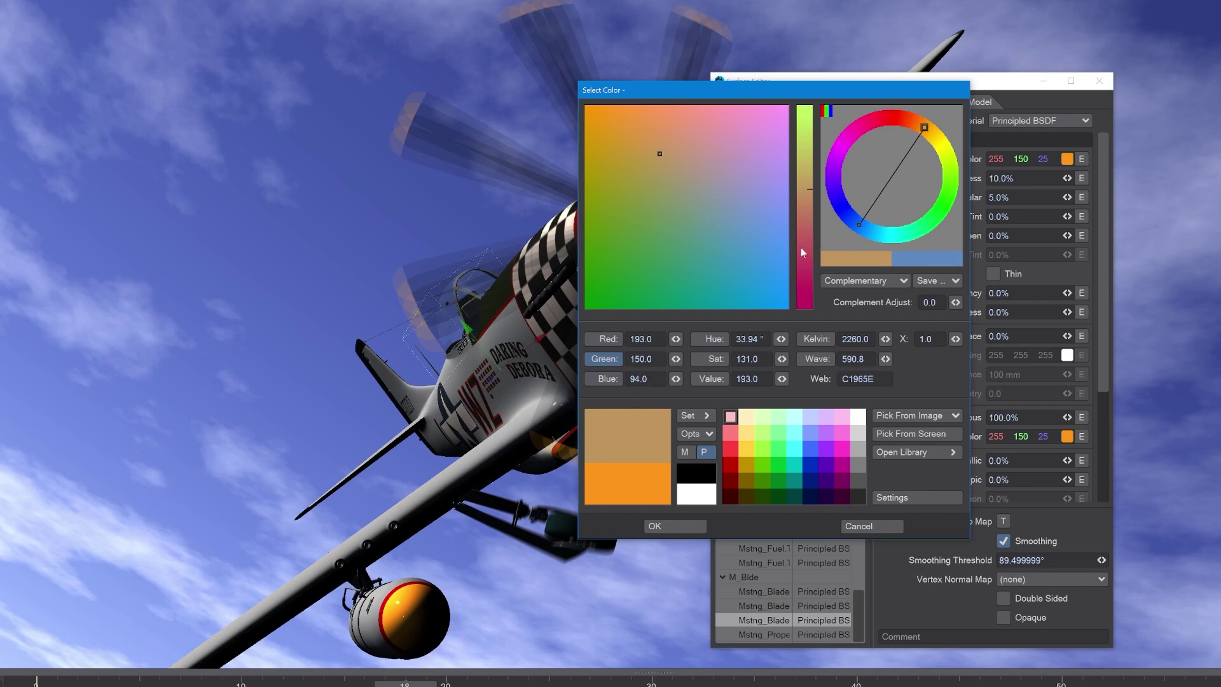
pyautogui.moveTo(804, 201)
pyautogui.mouseDown()
pyautogui.moveTo(804, 145)
pyautogui.moveTo(804, 226)
pyautogui.moveTo(804, 138)
pyautogui.mouseUp()
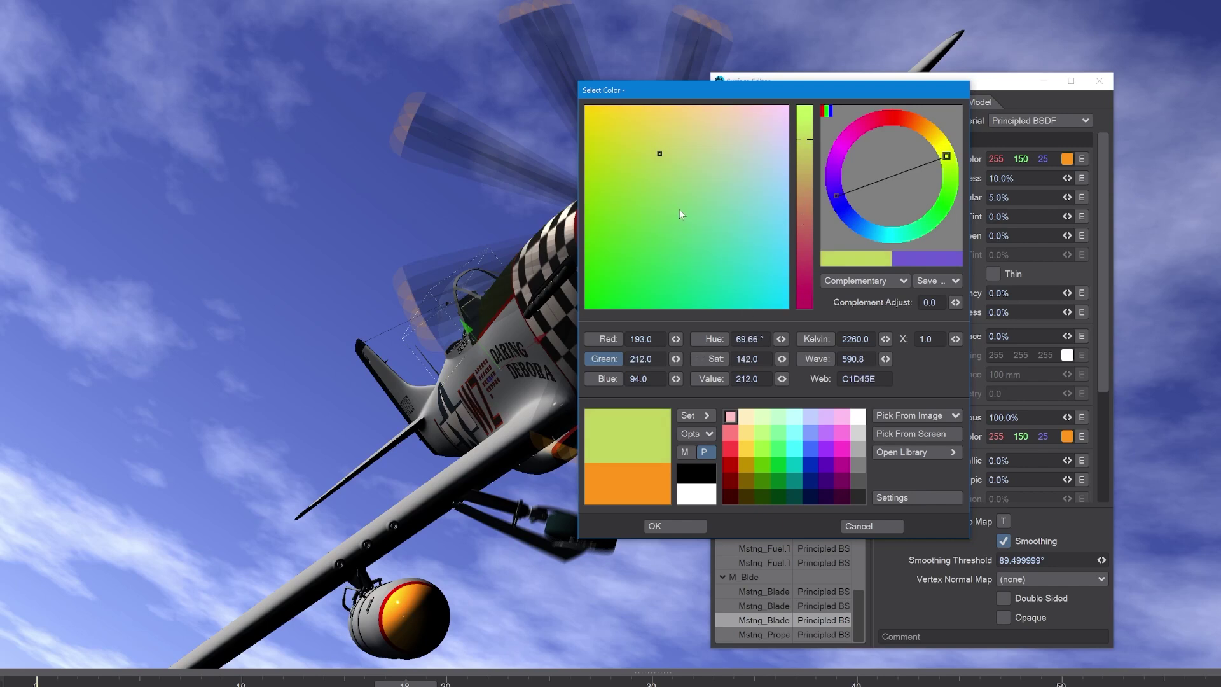
# - Pick a warm orange by colour temperature in Kelvin mode
pyautogui.click(815, 344)
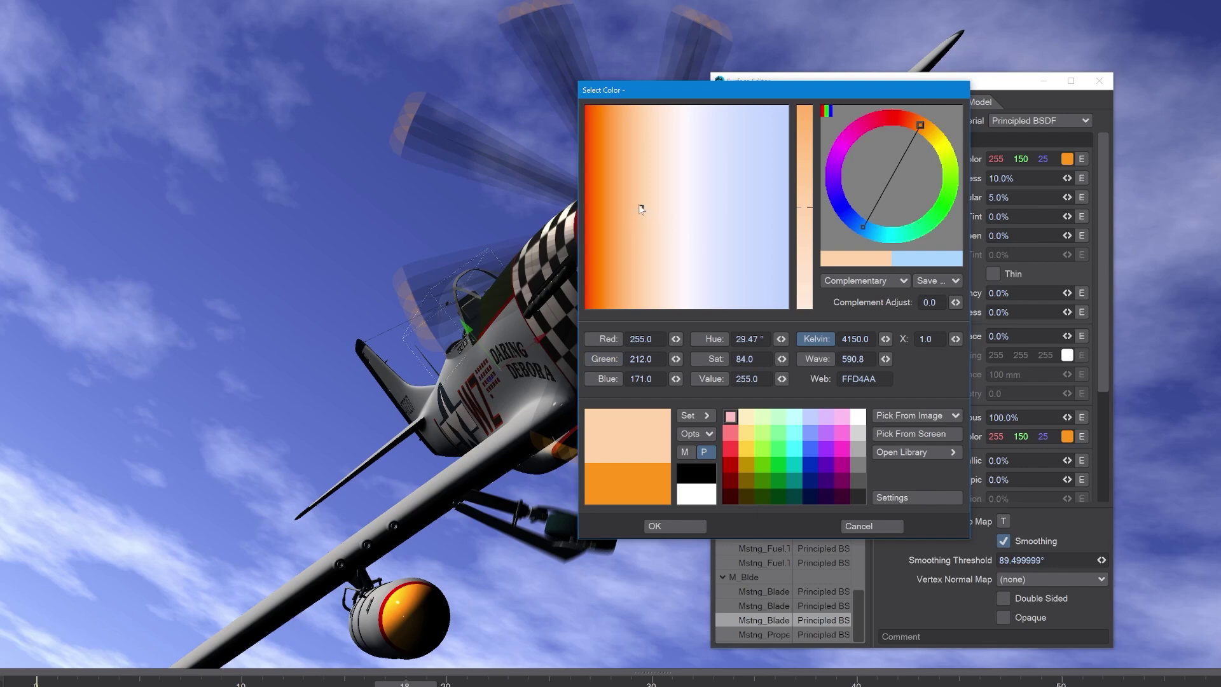
pyautogui.moveTo(642, 208)
pyautogui.mouseDown()
pyautogui.moveTo(597, 206)
pyautogui.moveTo(747, 205)
pyautogui.moveTo(645, 207)
pyautogui.mouseUp()
pyautogui.moveTo(802, 206)
pyautogui.mouseDown()
pyautogui.moveTo(805, 166)
pyautogui.moveTo(805, 214)
pyautogui.mouseUp()
# - Choose a colour along the Wave spectrum, around 576.7 nm
pyautogui.click(818, 359)
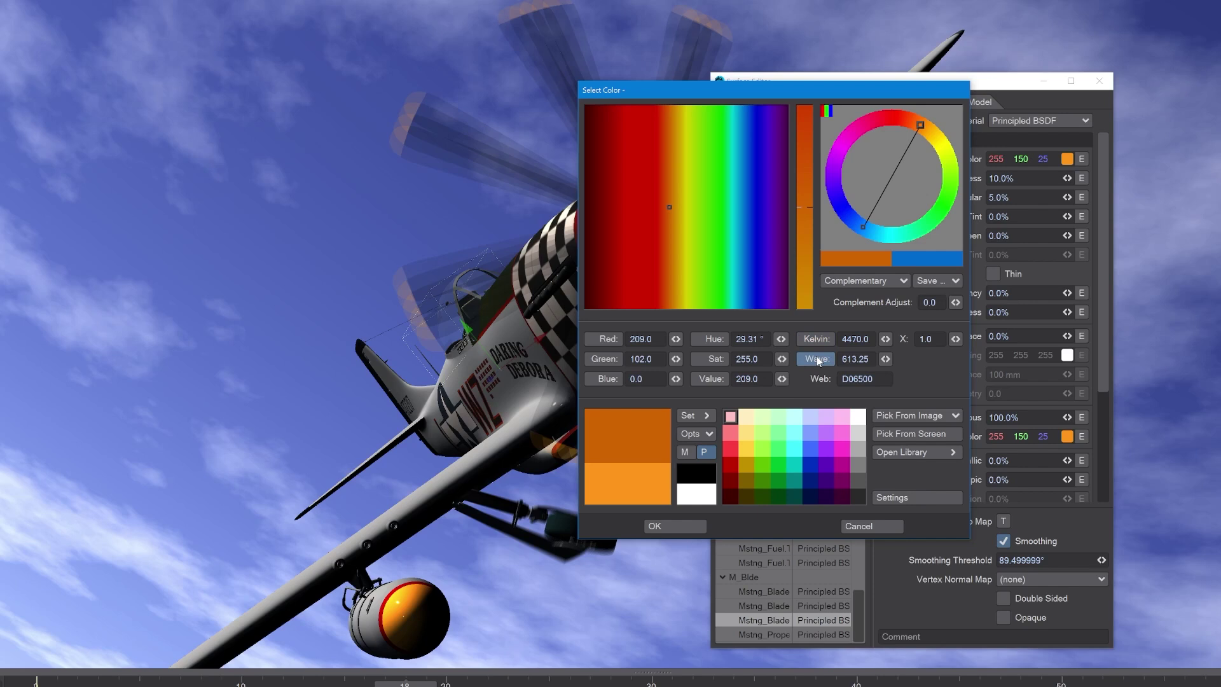
pyautogui.moveTo(669, 207)
pyautogui.mouseDown()
pyautogui.moveTo(636, 207)
pyautogui.moveTo(729, 207)
pyautogui.moveTo(688, 207)
pyautogui.mouseUp()
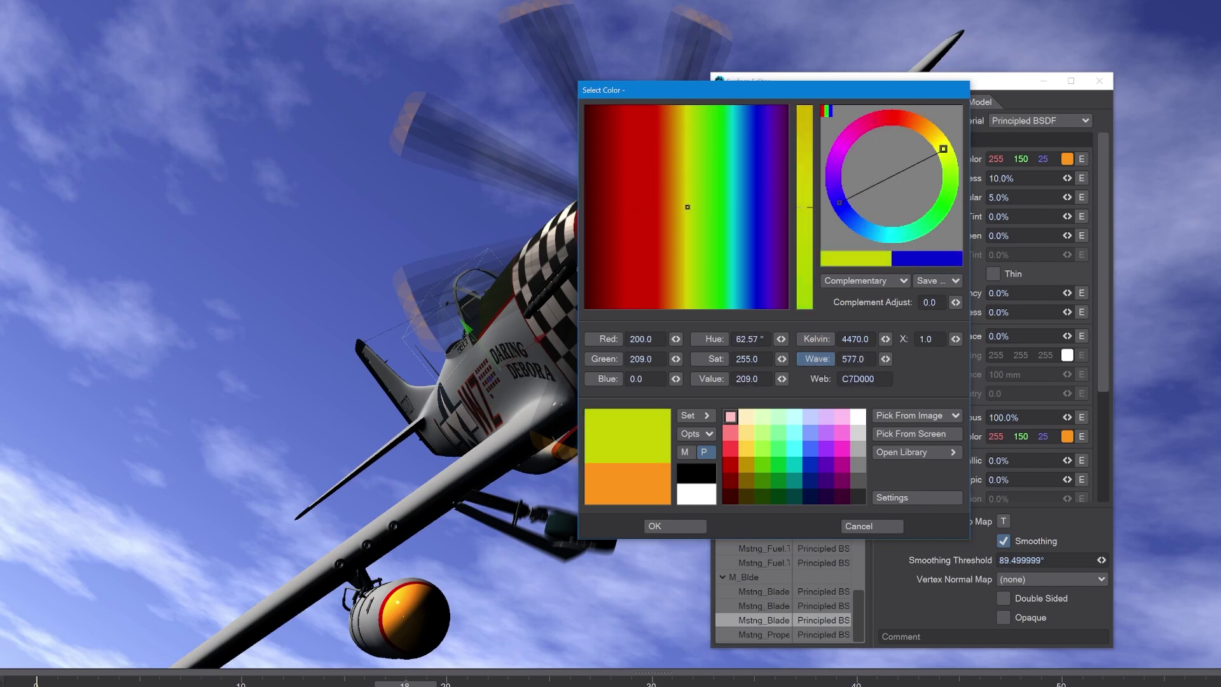
pyautogui.moveTo(809, 204); pyautogui.dragTo(810, 210)
# - Try out a magenta in the square using the red-channel view
pyautogui.click(858, 379)
pyautogui.click(609, 339)
pyautogui.moveTo(619, 273)
pyautogui.mouseDown()
pyautogui.moveTo(646, 254)
pyautogui.moveTo(722, 265)
pyautogui.mouseUp()
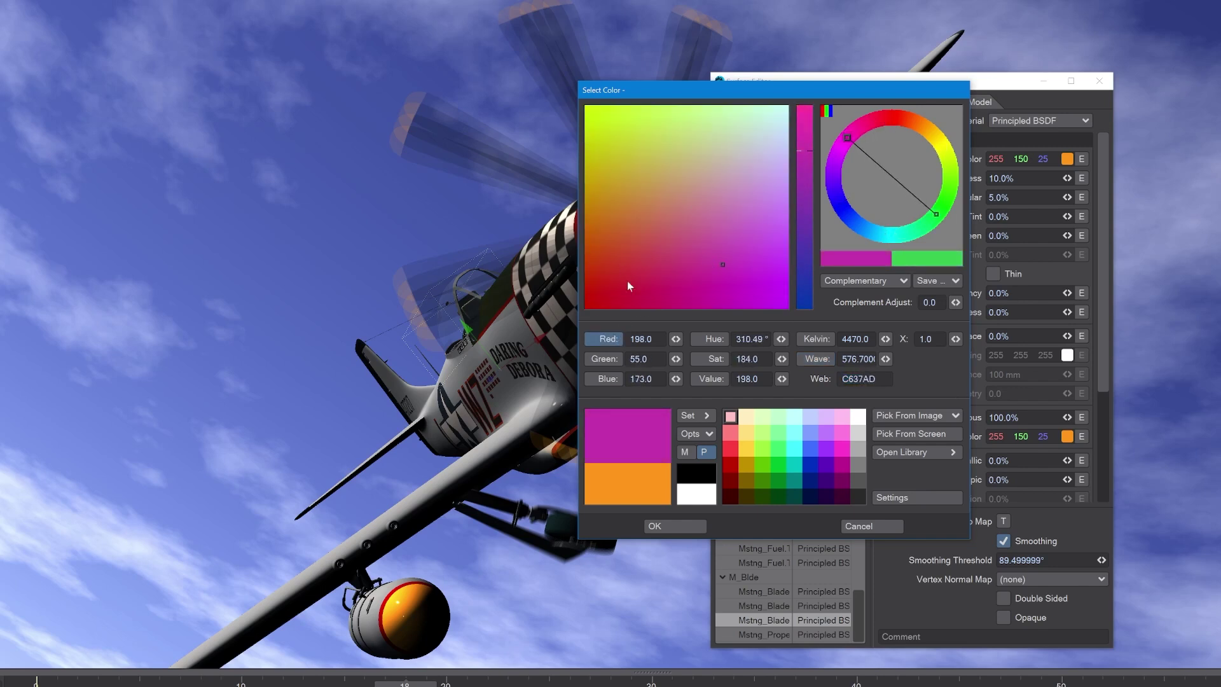
# - Enter web value C6D000 to set the colour to yellow-green 198 208 0
pyautogui.doubleClick(876, 379)
pyautogui.write('C6D000')
pyautogui.press('Return')
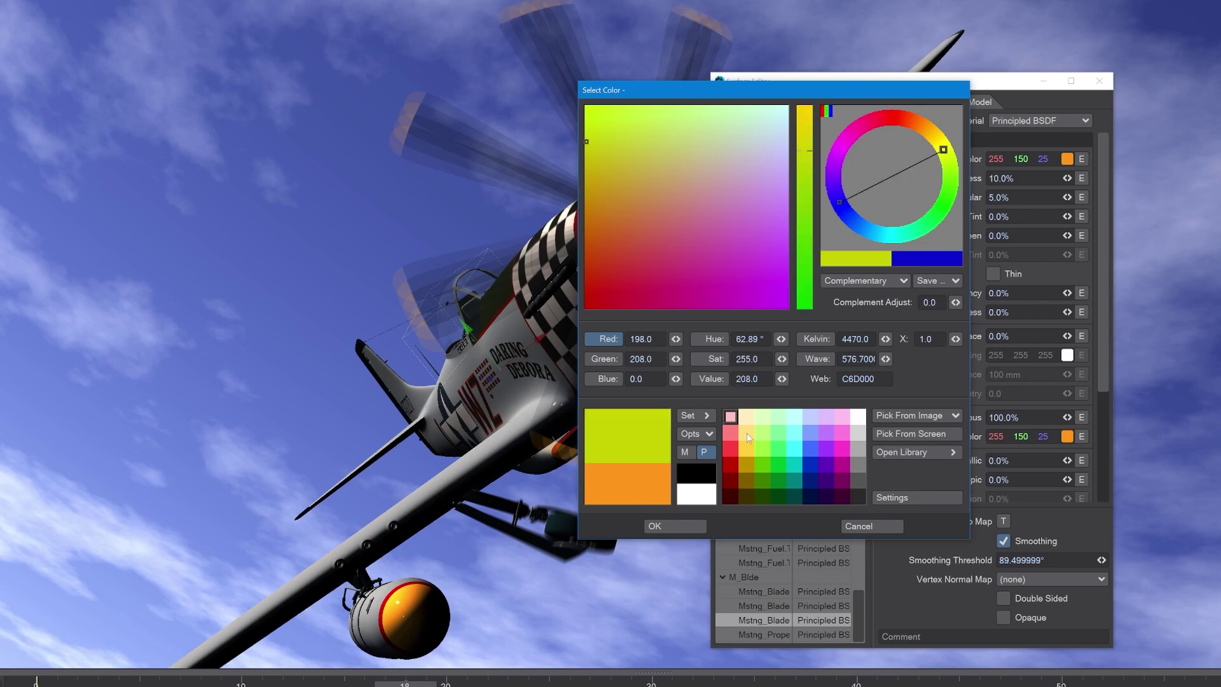
# - Pick a pink and choose Thulian Pink (DE6FA1) from the library's Matching Colors
pyautogui.click(938, 450)
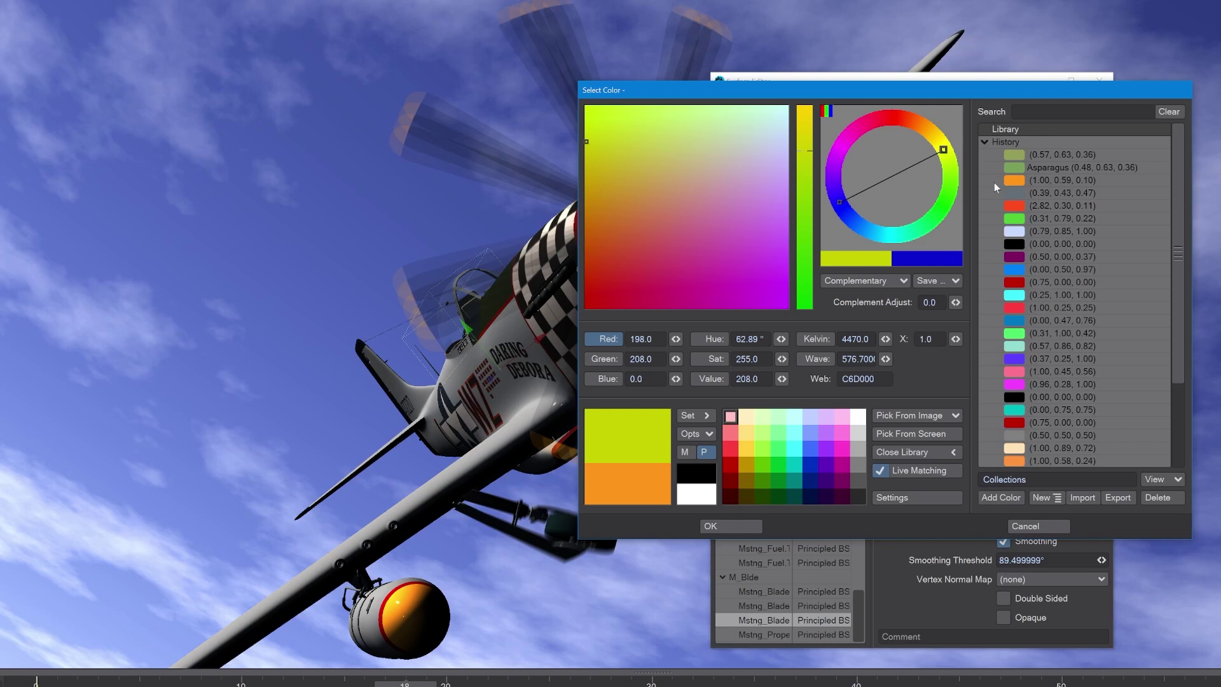
pyautogui.click(985, 141)
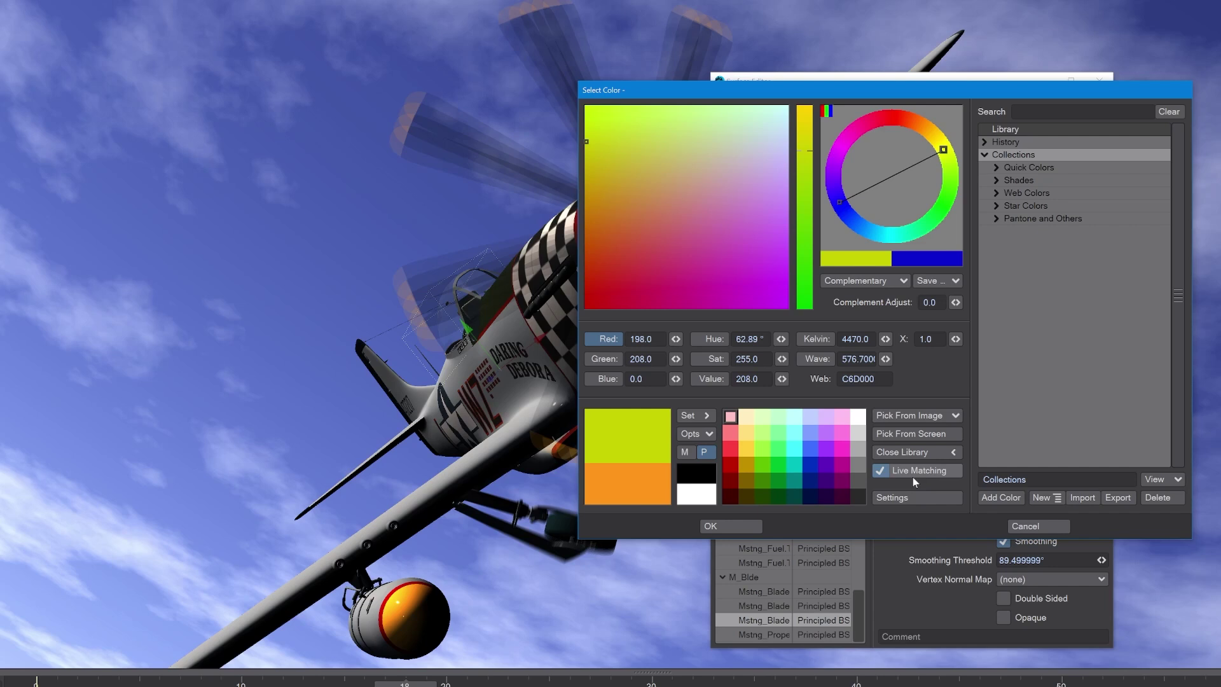
pyautogui.click(702, 242)
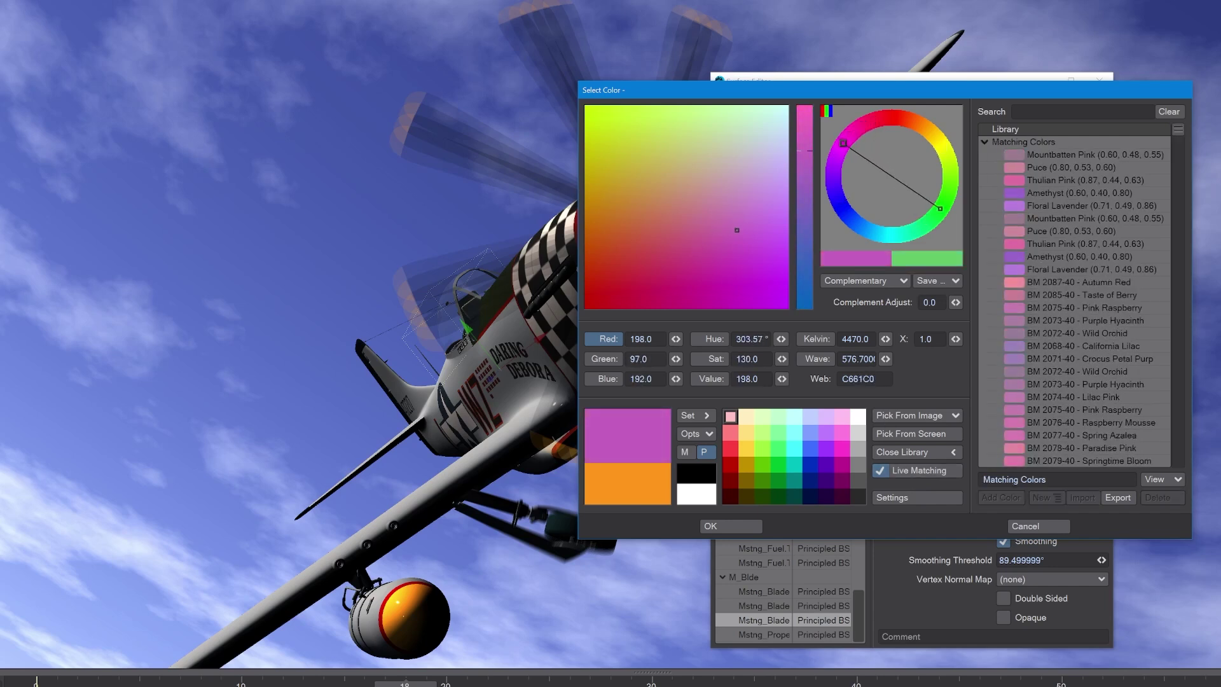
pyautogui.moveTo(737, 230); pyautogui.dragTo(732, 255)
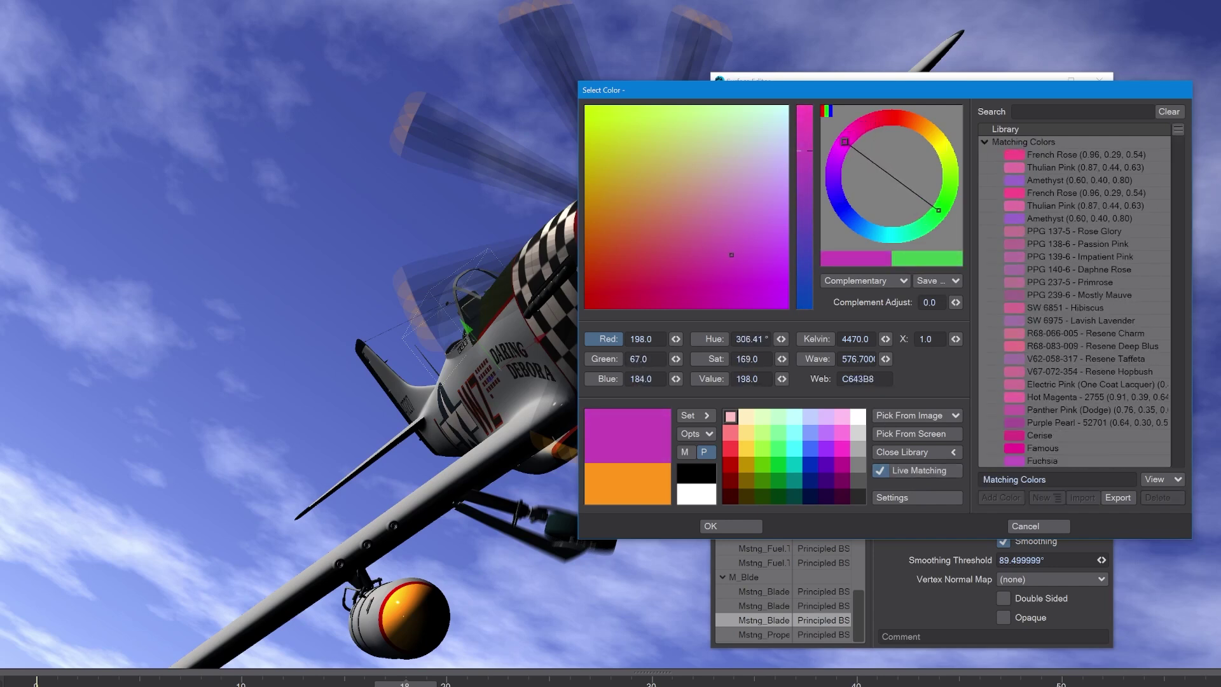
pyautogui.click(1055, 204)
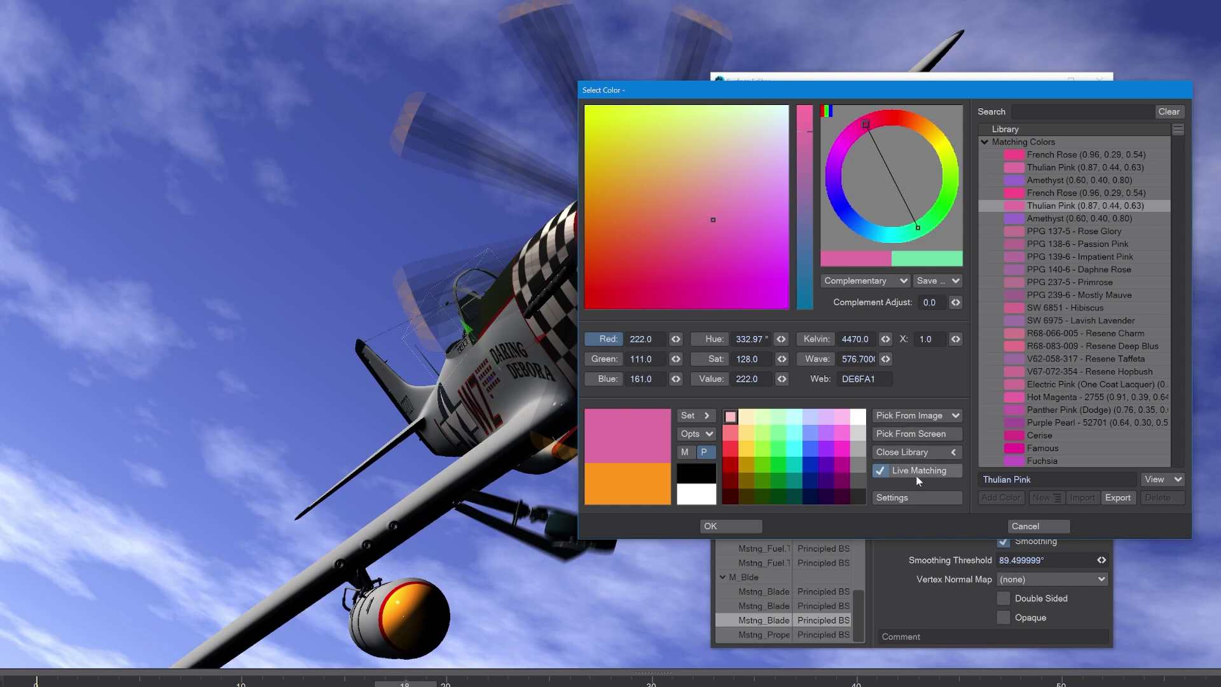
pyautogui.click(951, 450)
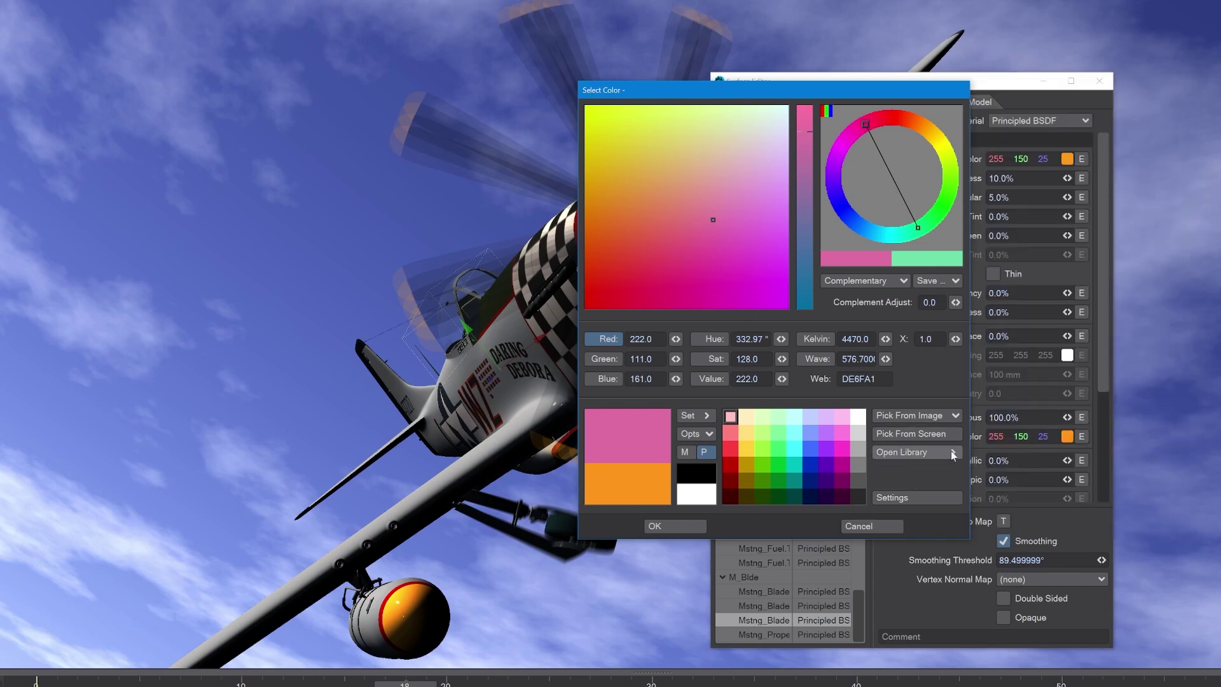
# - Set the picker's RGB Display Mode to Float
pyautogui.click(933, 496)
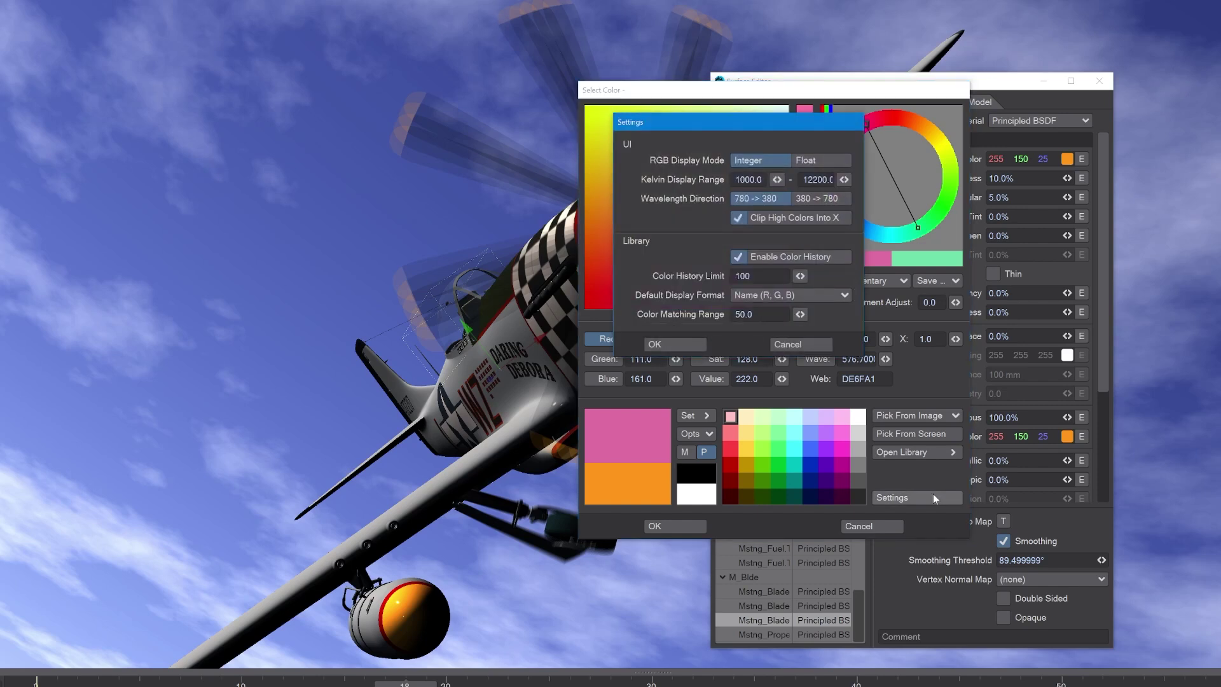
pyautogui.click(819, 160)
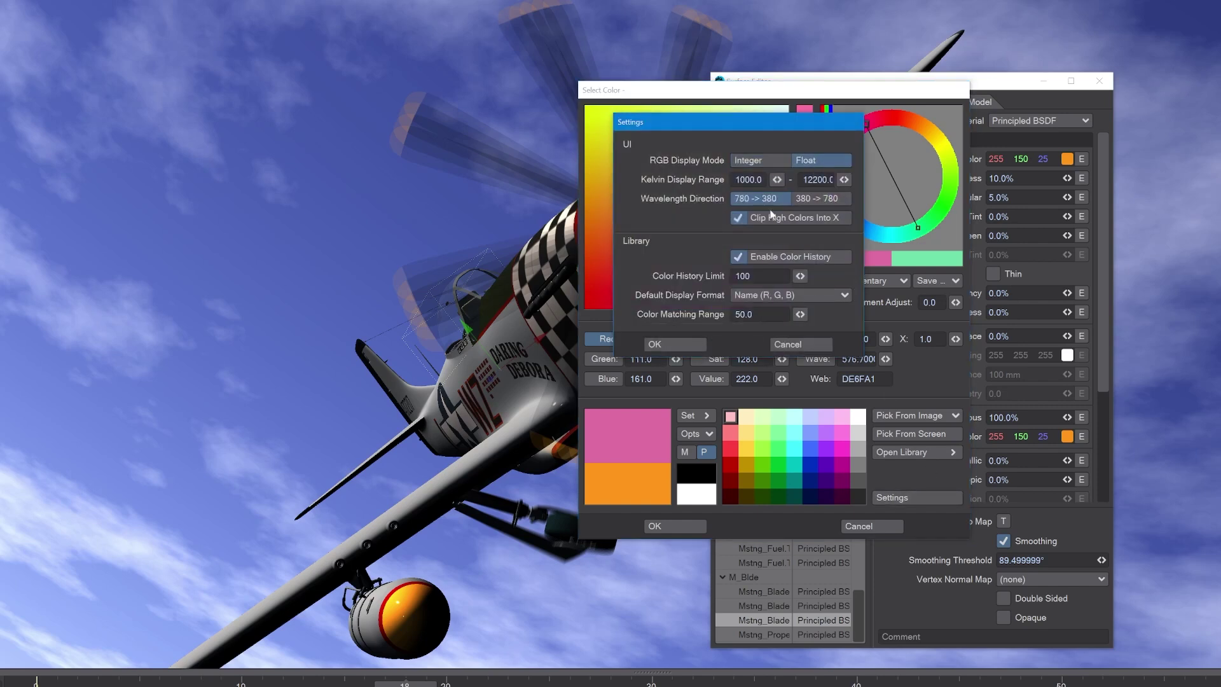
pyautogui.click(695, 342)
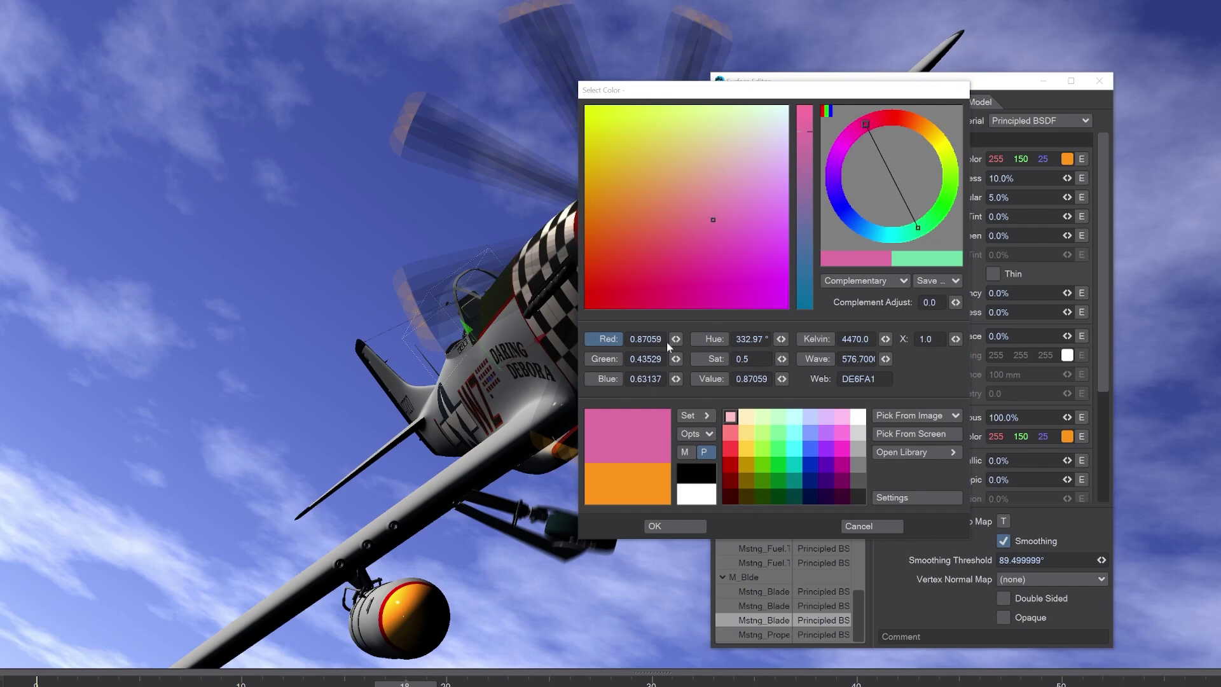
# - Raise Red to 1.54559 for a brighter pink, web FF6FA1
pyautogui.moveTo(676, 339); pyautogui.dragTo(708, 339)
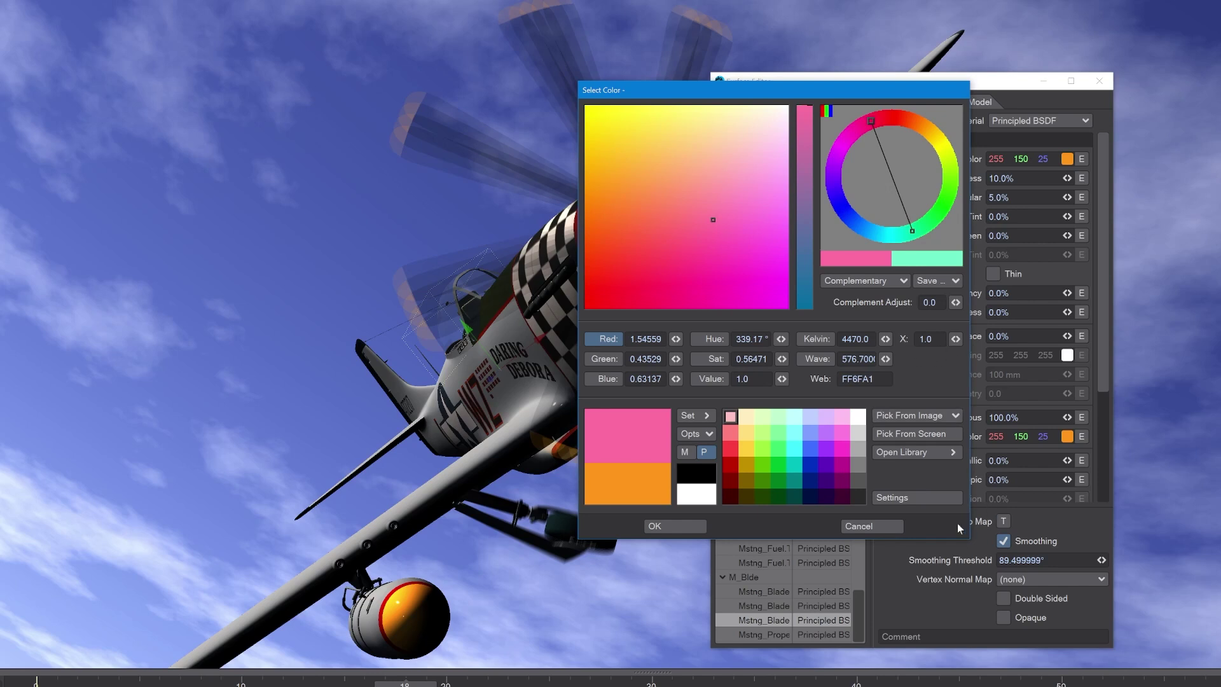
pyautogui.click(914, 499)
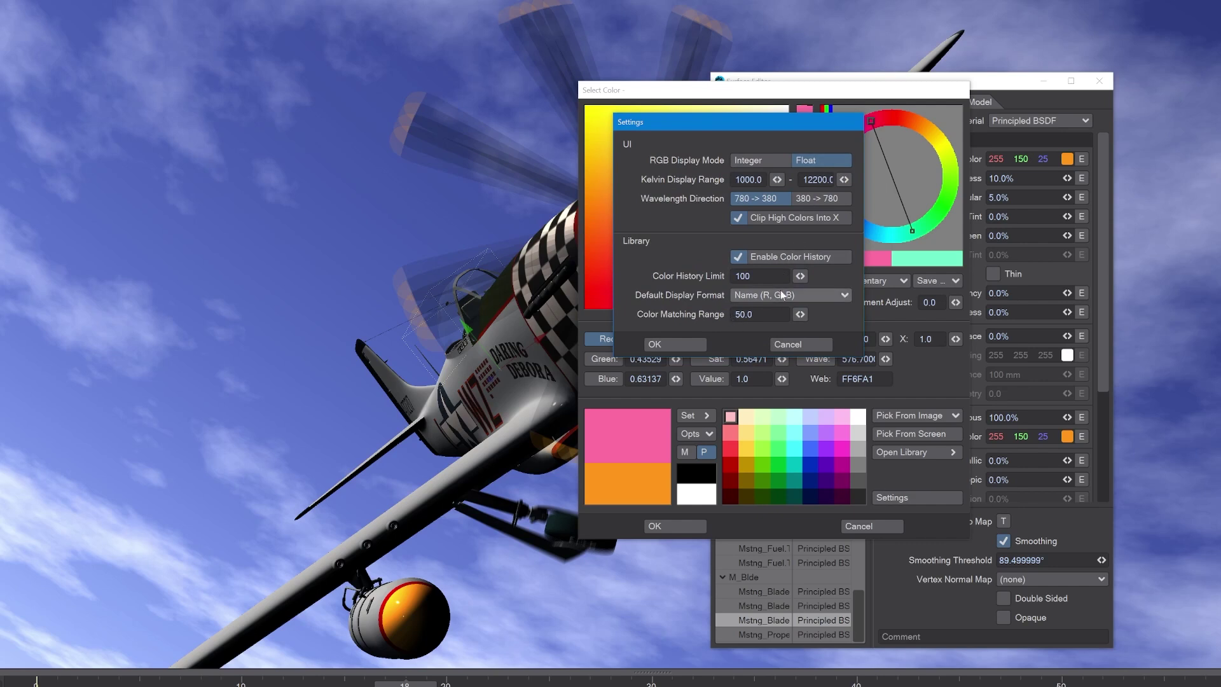
pyautogui.click(690, 342)
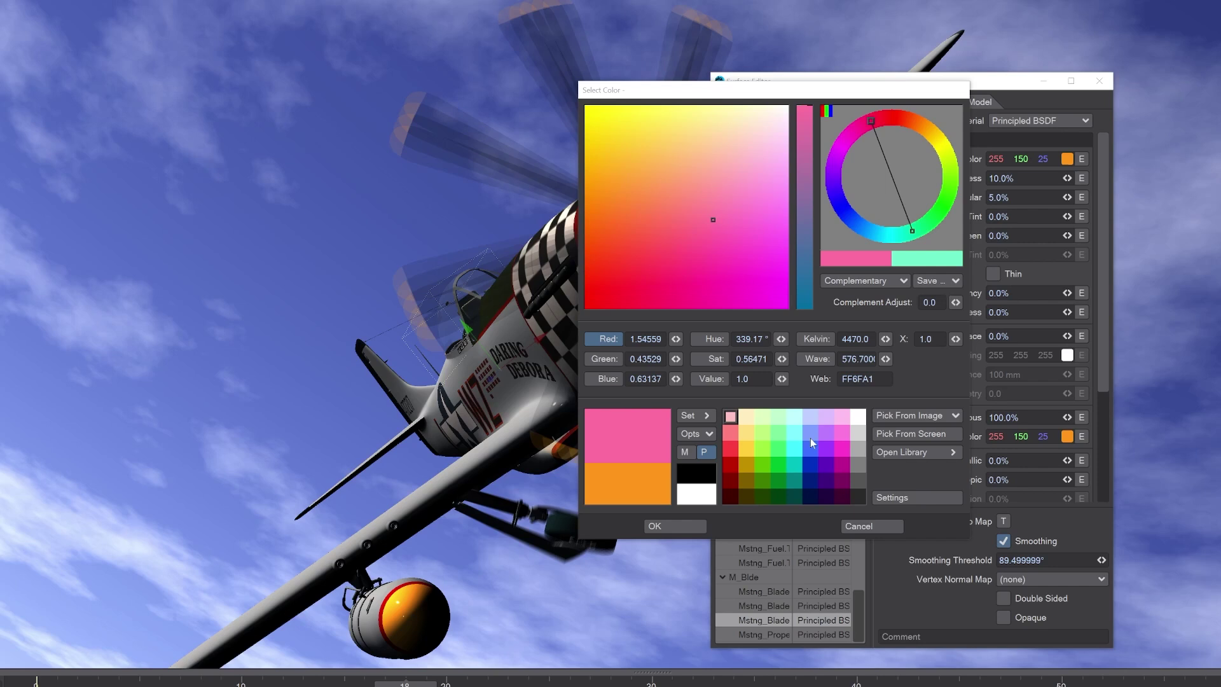